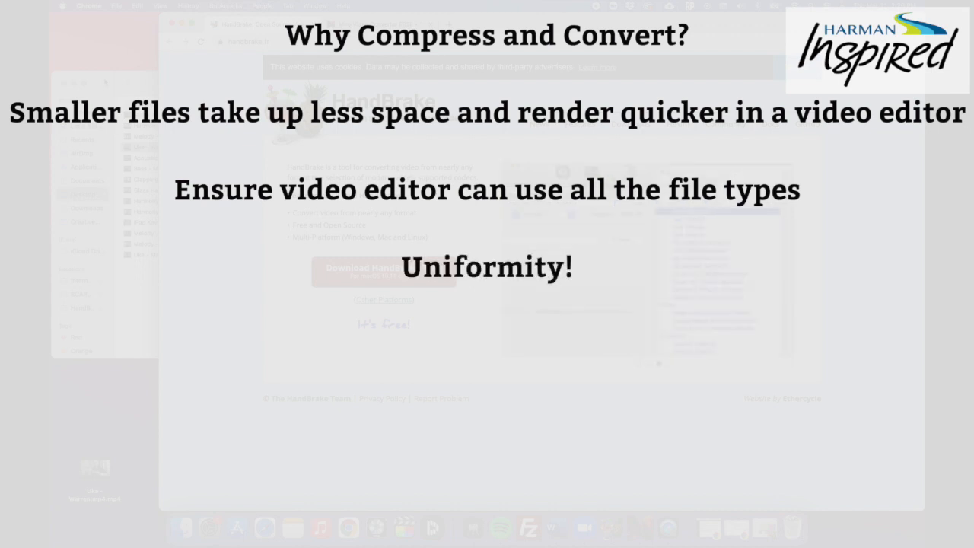
Look over the performance recordings folder and compare the HandBrake and Miro Video Converter download websites
{"action": "left_click", "coordinate": [105, 82]}
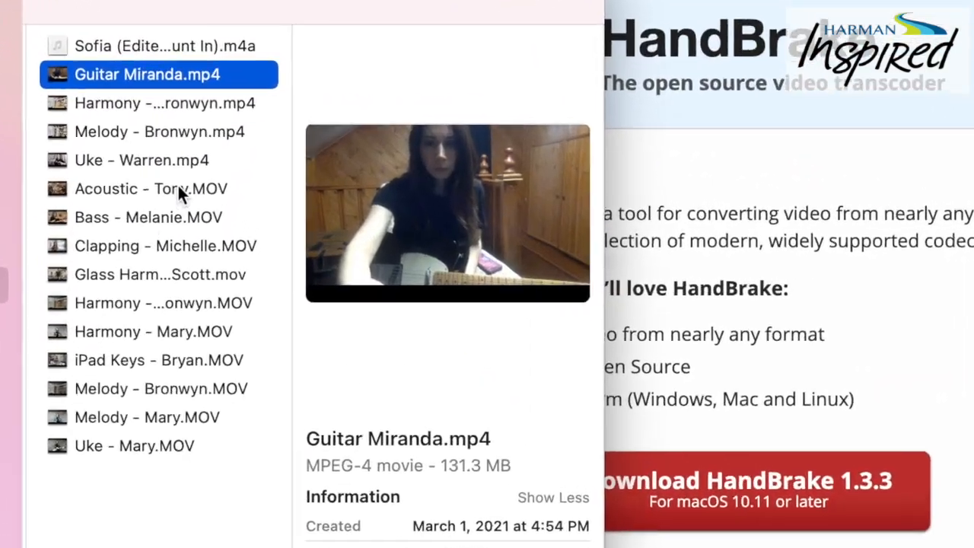
{"action": "left_click", "coordinate": [190, 186]}
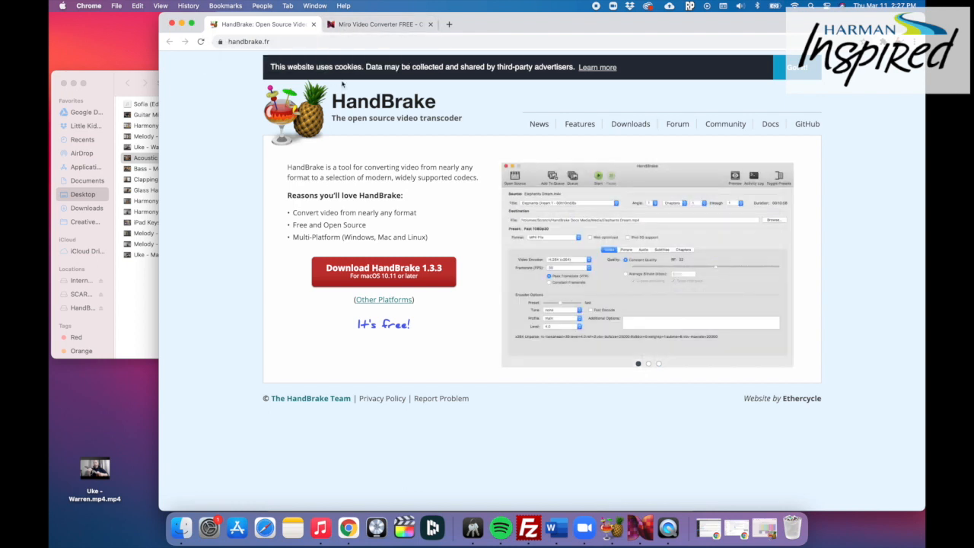
{"action": "left_click", "coordinate": [366, 26]}
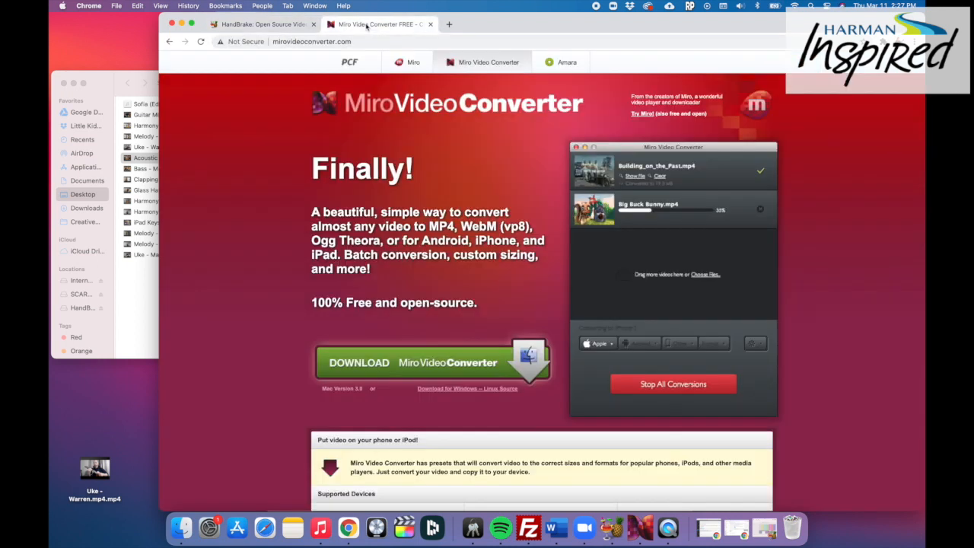
{"action": "left_click", "coordinate": [274, 25]}
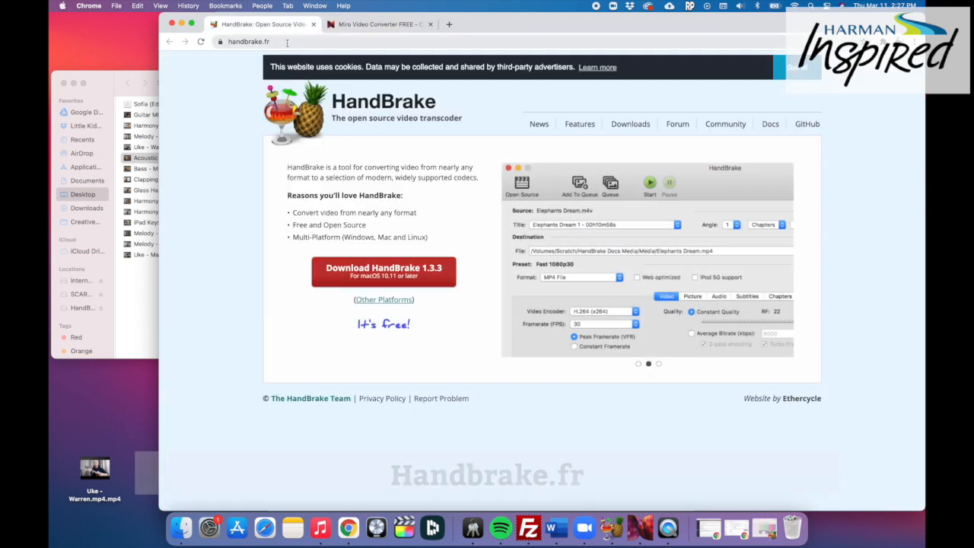
{"action": "left_click", "coordinate": [367, 25]}
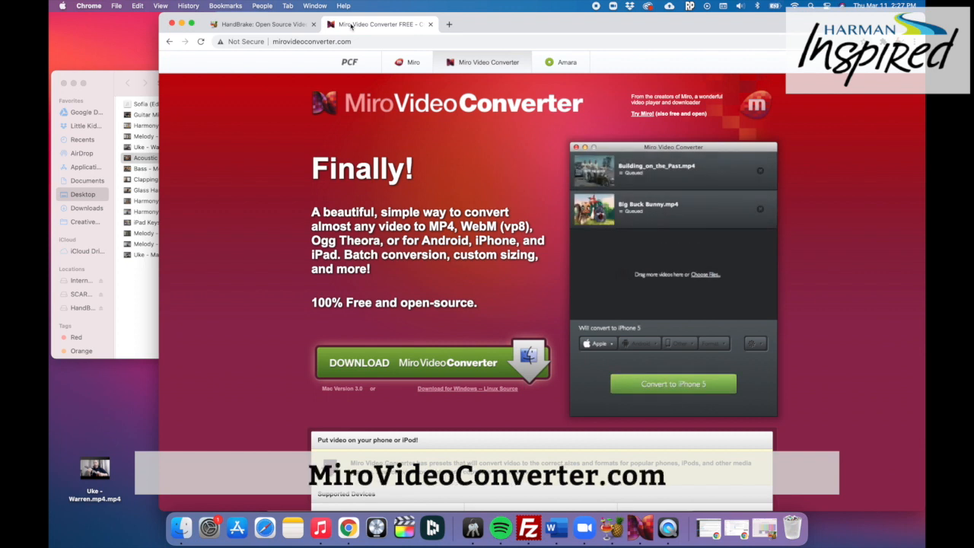
{"action": "left_click", "coordinate": [282, 26]}
{"action": "left_click", "coordinate": [362, 25]}
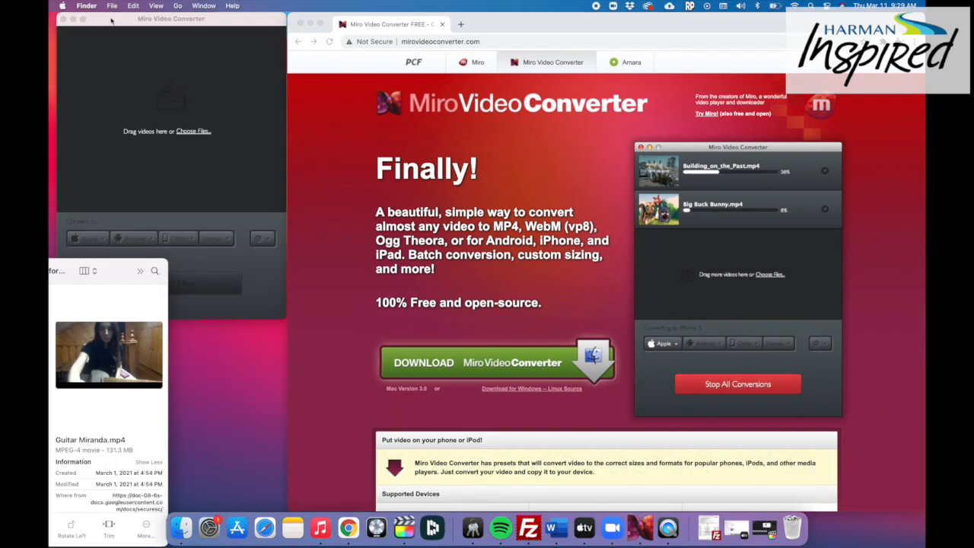
Add all the video recordings from the Sofia Virtual Performance folder to the Miro Video Converter list
{"action": "left_click", "coordinate": [113, 18]}
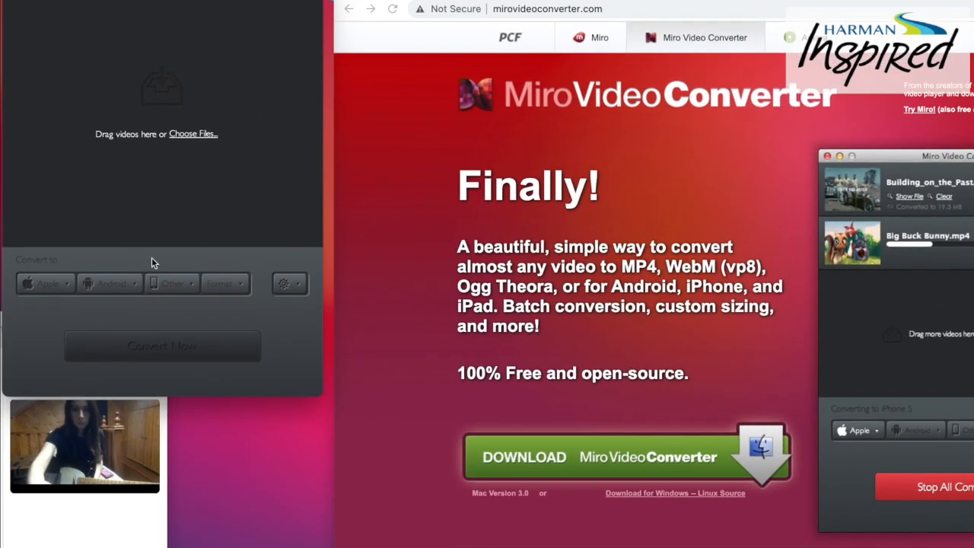
{"action": "left_click", "coordinate": [117, 531]}
{"action": "left_click_drag", "start_coordinate": [101, 340], "coordinate": [225, 325]}
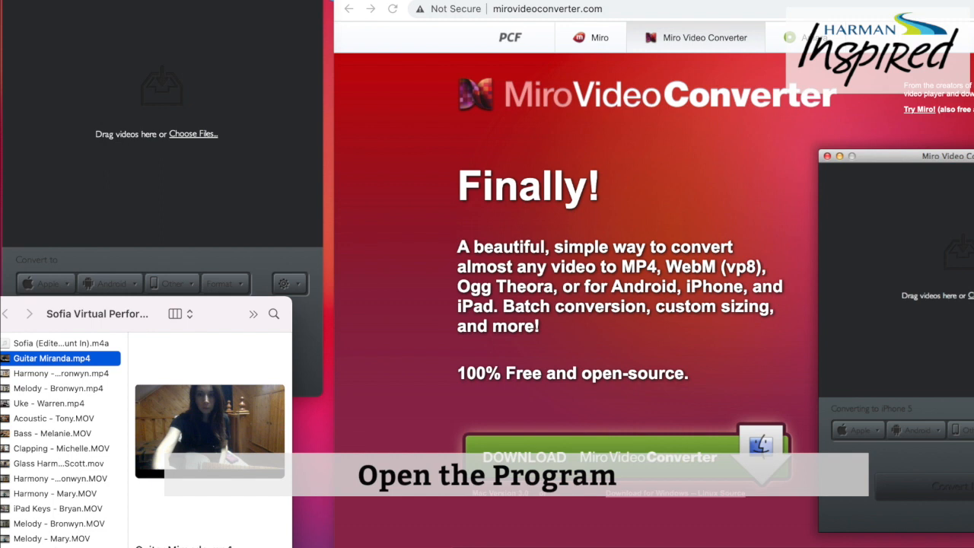
{"action": "left_click", "coordinate": [75, 547], "text": "shift"}
{"action": "left_click_drag", "start_coordinate": [80, 482], "coordinate": [224, 318]}
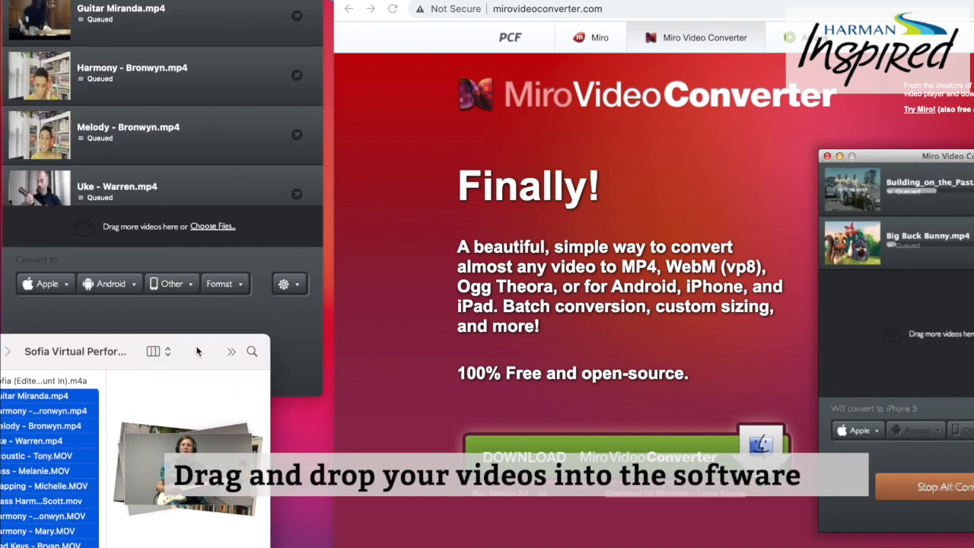
Set the video output format to MP4 and start converting all the listed recordings
{"action": "left_click", "coordinate": [239, 263]}
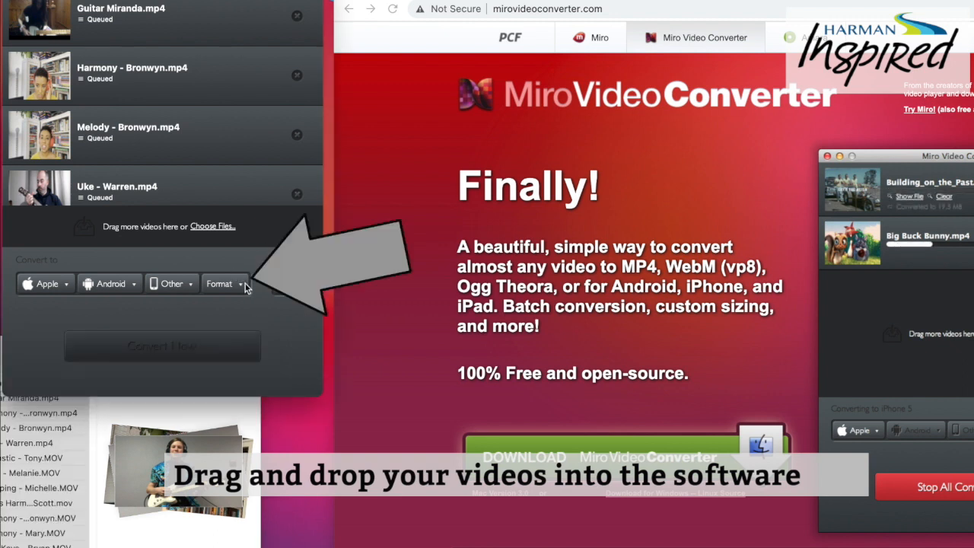
{"action": "left_click", "coordinate": [239, 284]}
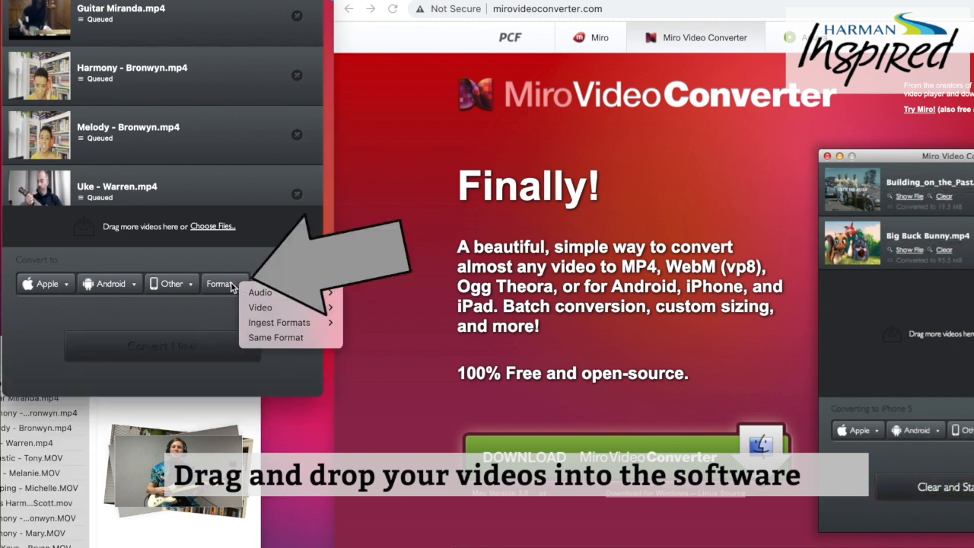
{"action": "mouse_move", "coordinate": [272, 311]}
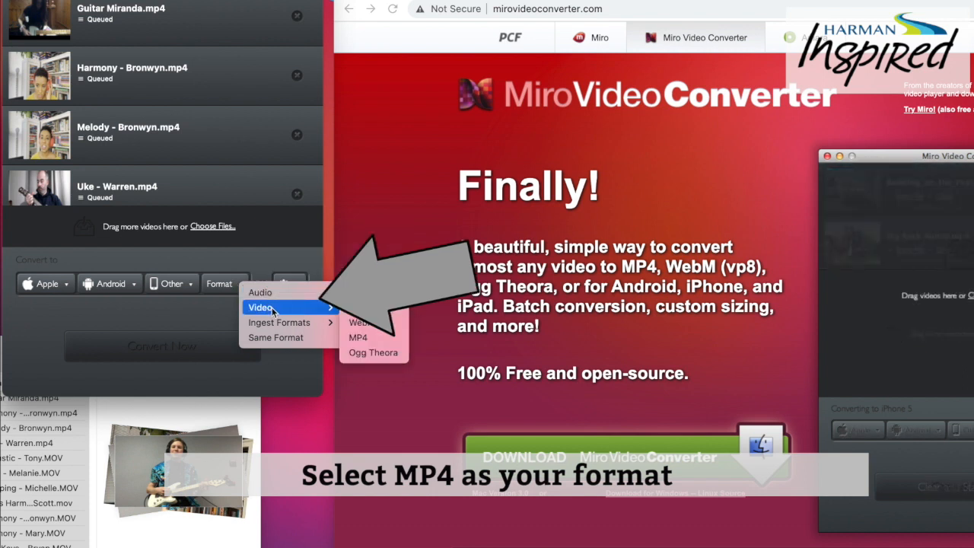
{"action": "left_click", "coordinate": [369, 340]}
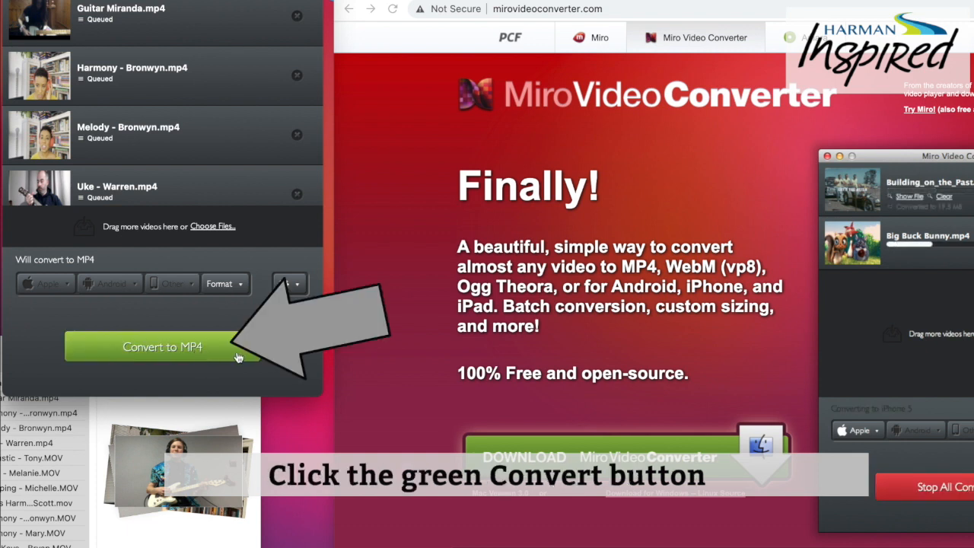
{"action": "left_click", "coordinate": [237, 357]}
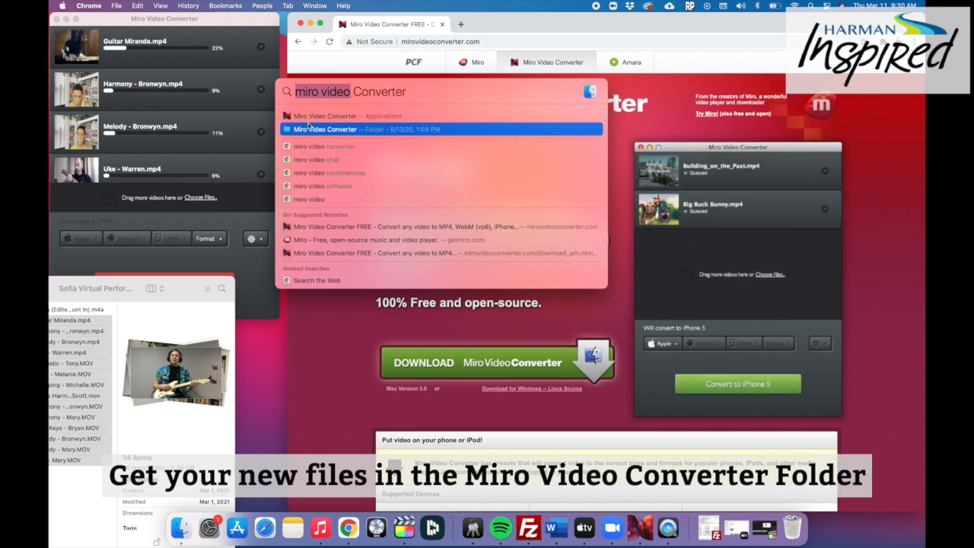
Open the Miro Video Converter folder from the computer search and examine the conversion output files in it
{"action": "left_click", "coordinate": [309, 130]}
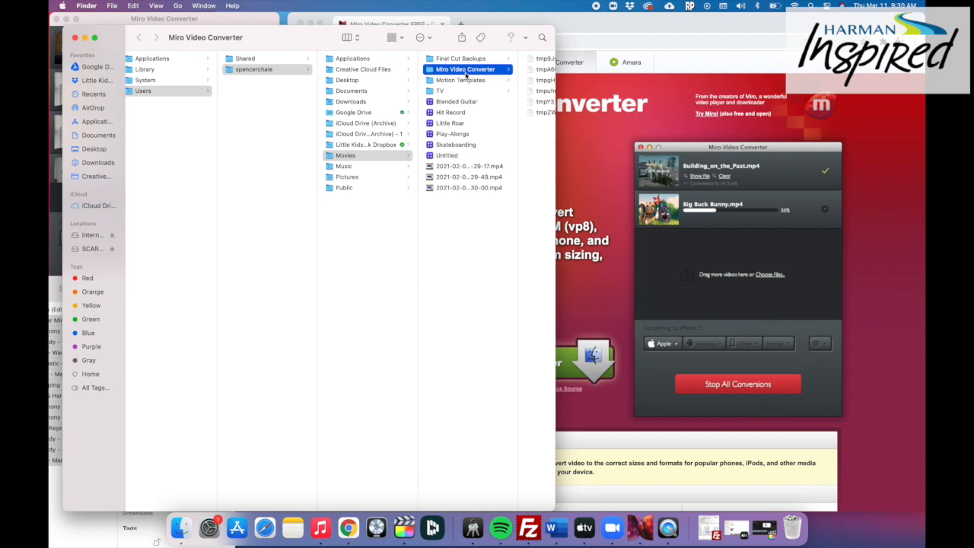
{"action": "scroll", "coordinate": [464, 78], "scroll_direction": "right", "scroll_amount": 2}
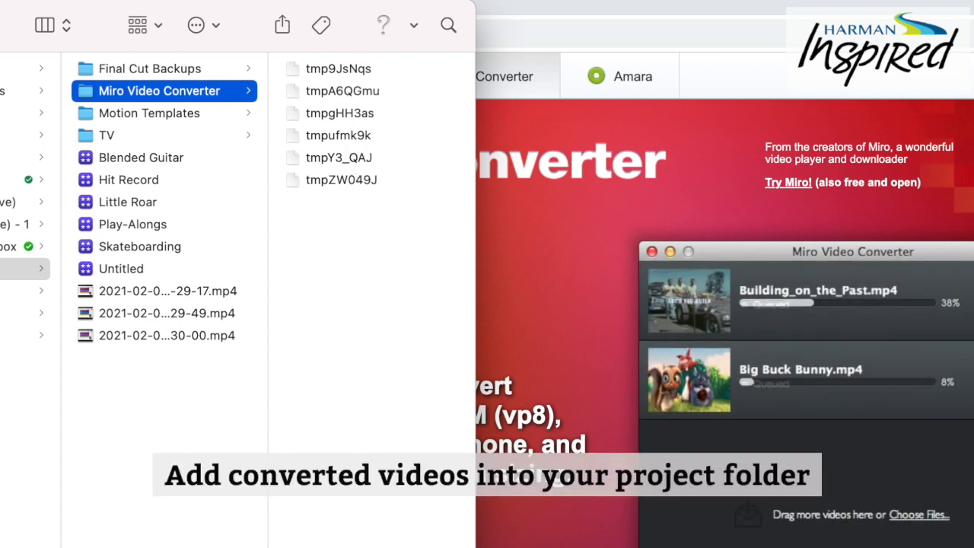
{"action": "left_click", "coordinate": [341, 180]}
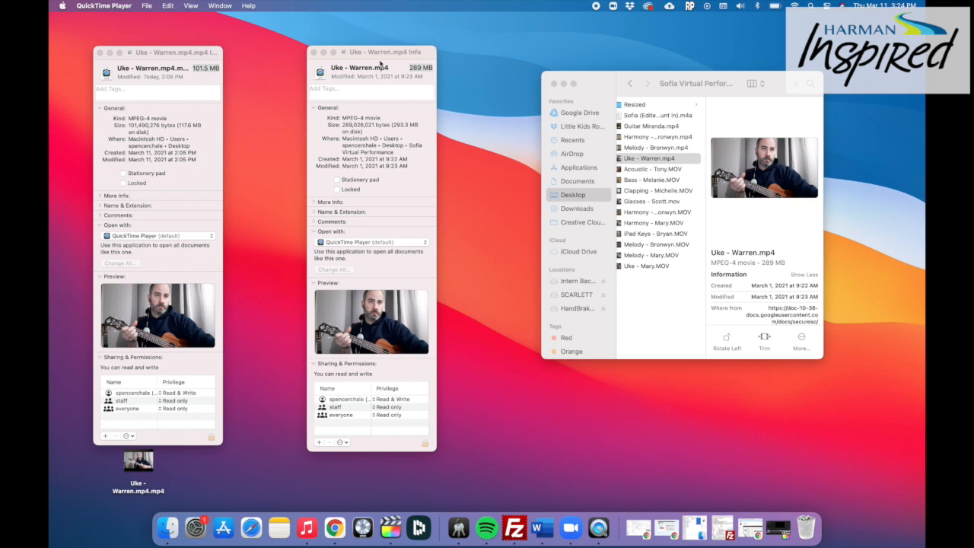
Compare the file sizes of the converted and original ukulele MP4 videos in their info windows
{"action": "left_click", "coordinate": [200, 73]}
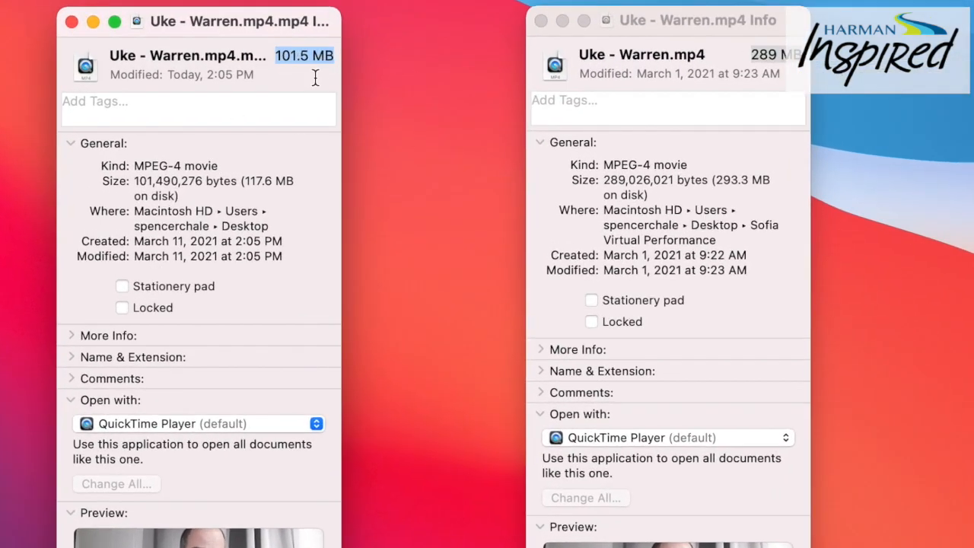
{"action": "double_click", "coordinate": [749, 54]}
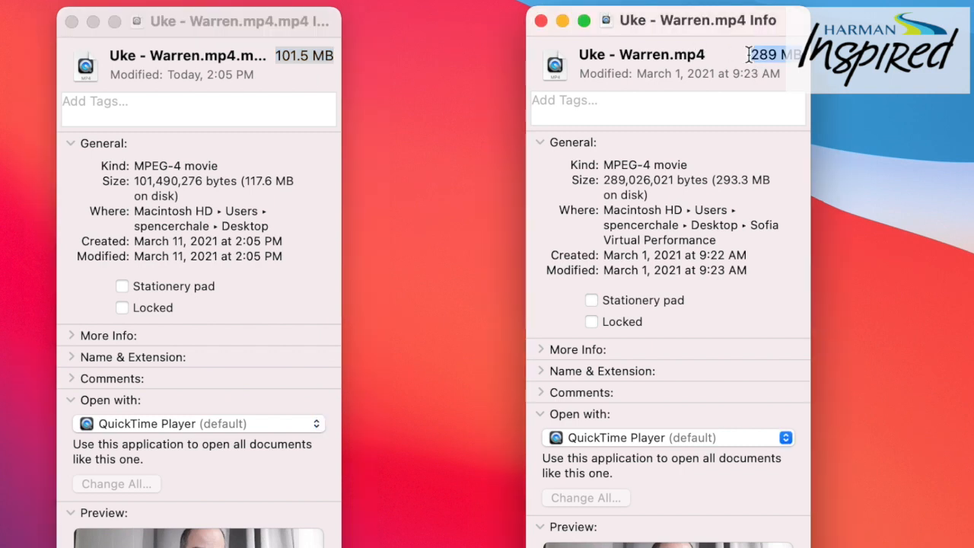
{"action": "left_click", "coordinate": [749, 55]}
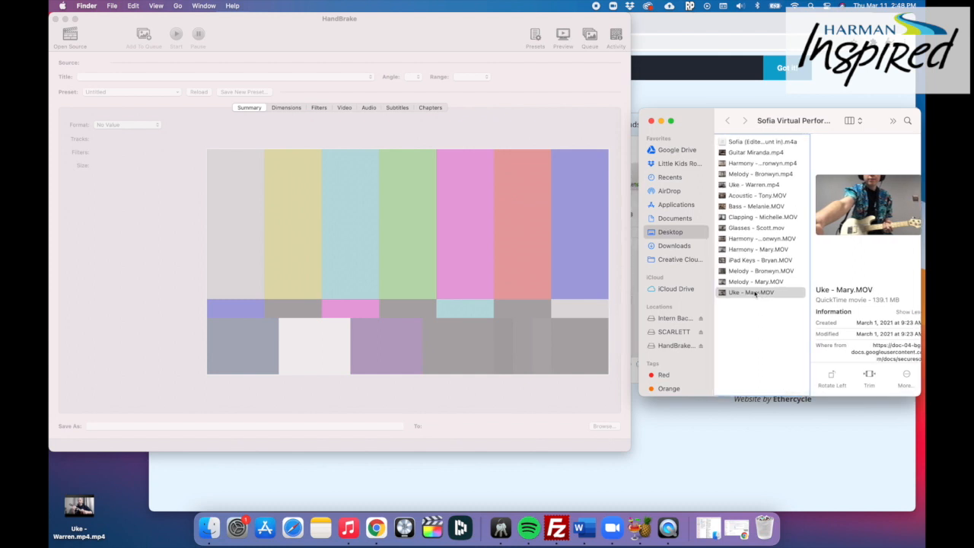
Load the ukulele MOV recording into HandBrake with the Fast 1080p30 preset, and start encoding it through the queue
{"action": "left_click_drag", "start_coordinate": [755, 294], "coordinate": [329, 257]}
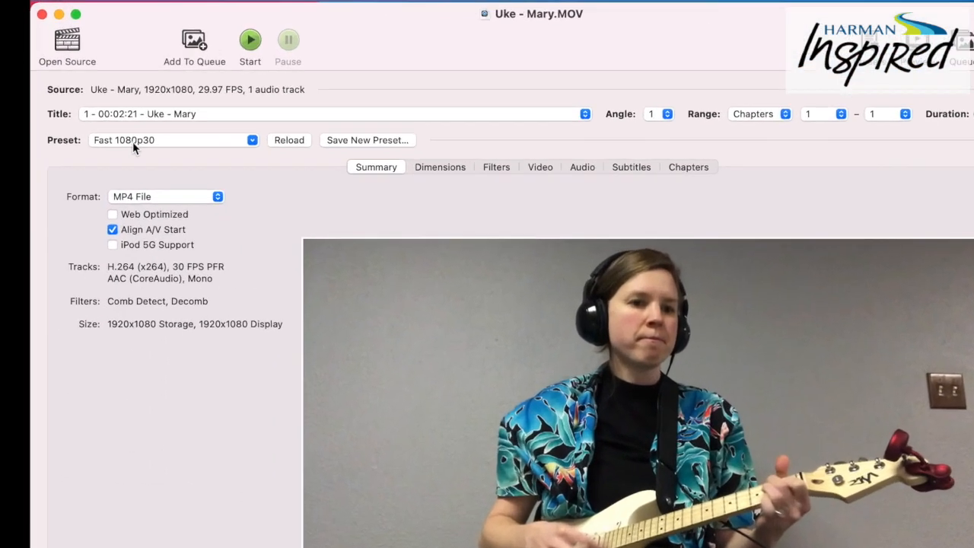
{"action": "left_click", "coordinate": [132, 91]}
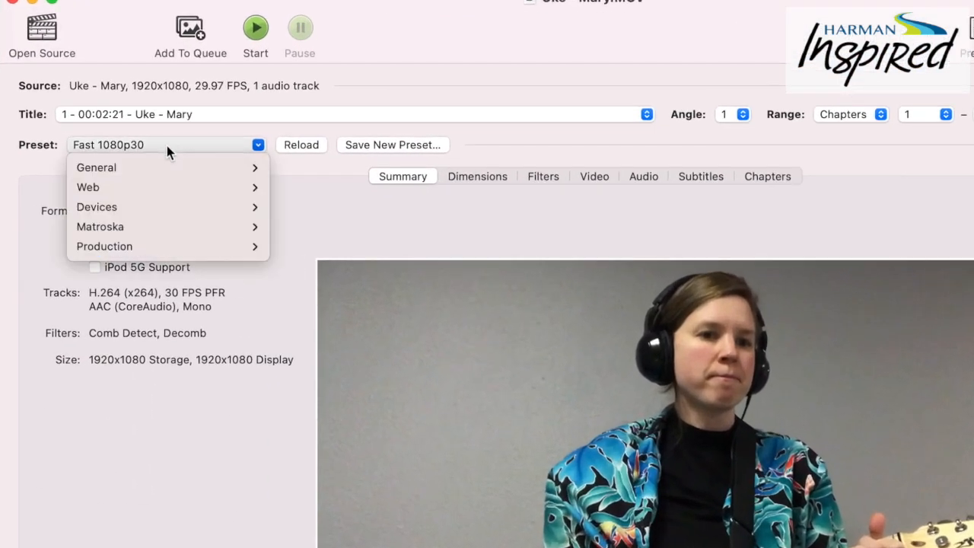
{"action": "mouse_move", "coordinate": [170, 163]}
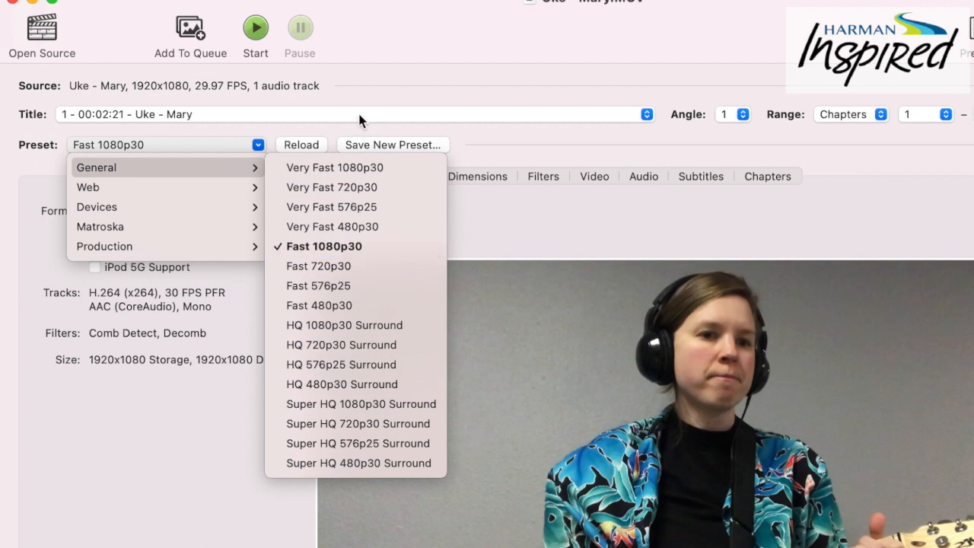
{"action": "left_click", "coordinate": [135, 146]}
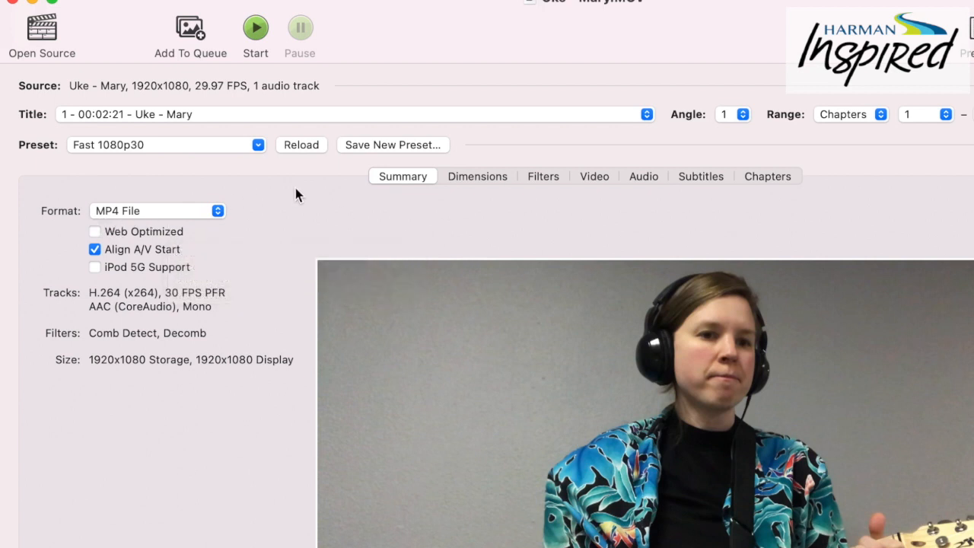
{"action": "left_click", "coordinate": [190, 30]}
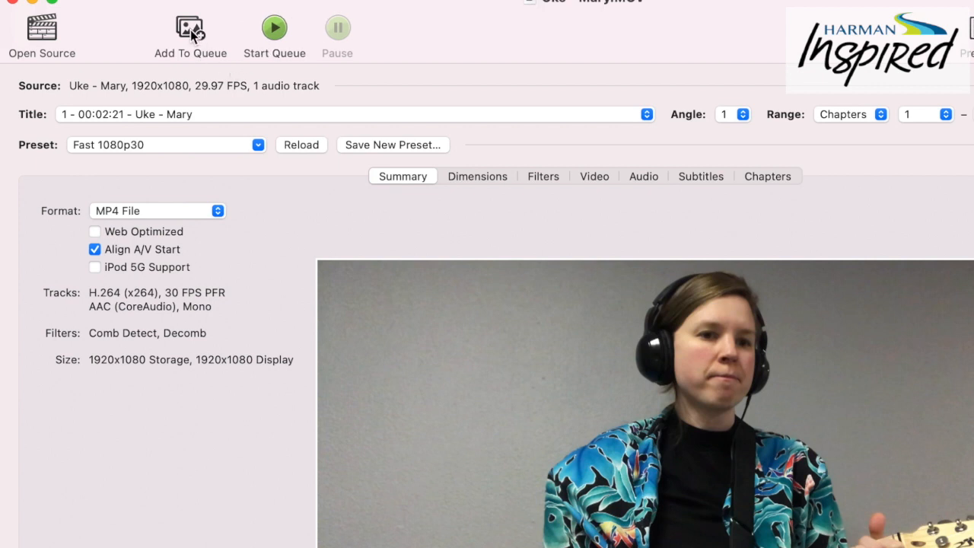
{"action": "left_click", "coordinate": [280, 33]}
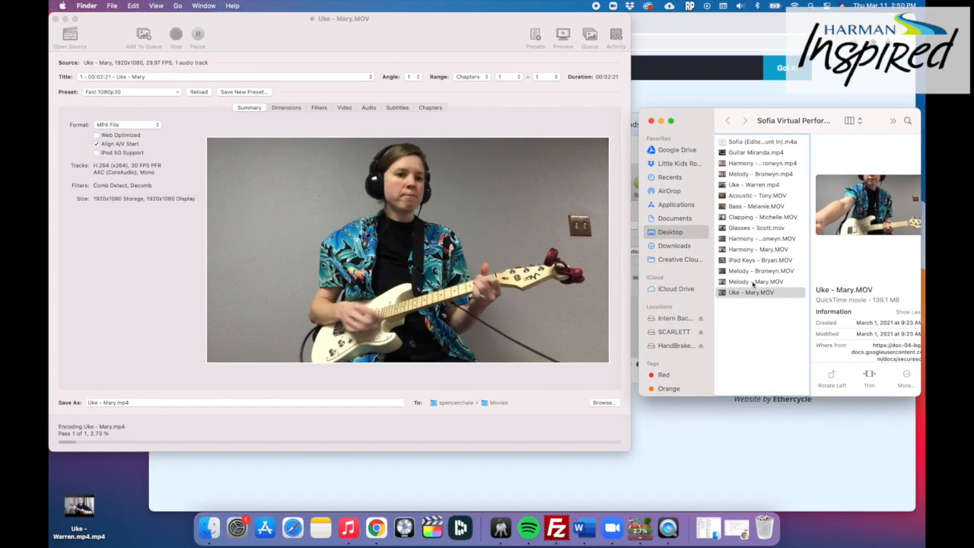
Load the melody MOV listed directly above the ukulele MOV into HandBrake and queue it, checking the queue list
{"action": "left_click_drag", "start_coordinate": [753, 284], "coordinate": [270, 224]}
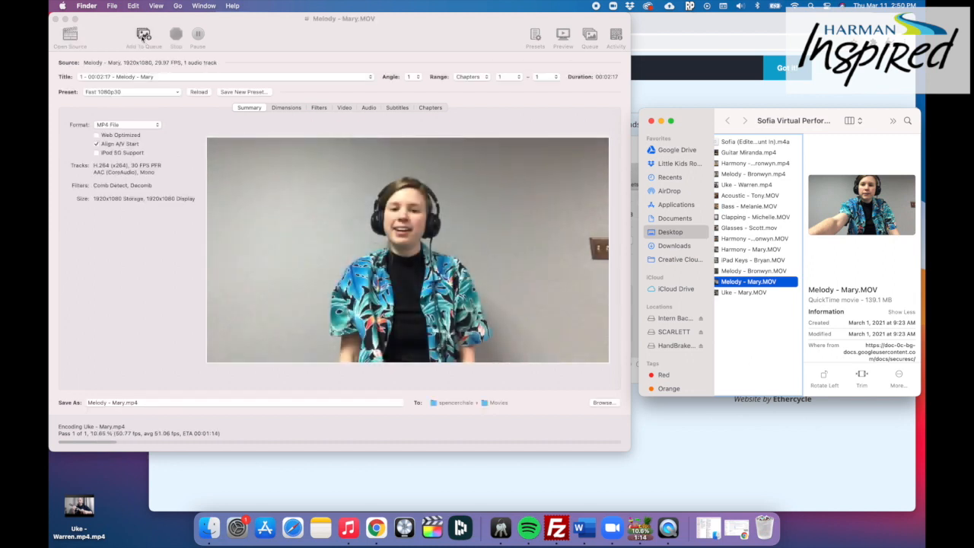
{"action": "left_click", "coordinate": [725, 277]}
{"action": "left_click", "coordinate": [588, 39]}
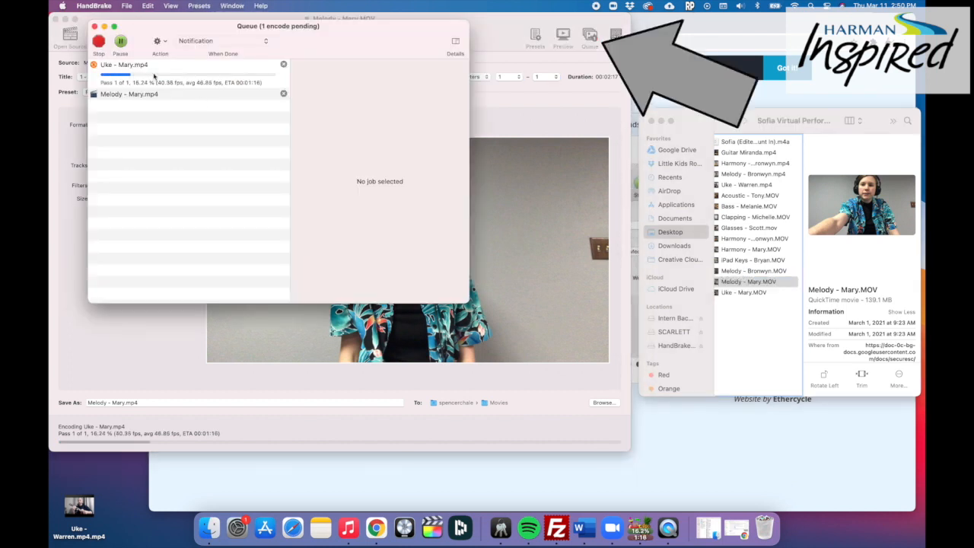
{"action": "left_click", "coordinate": [94, 27]}
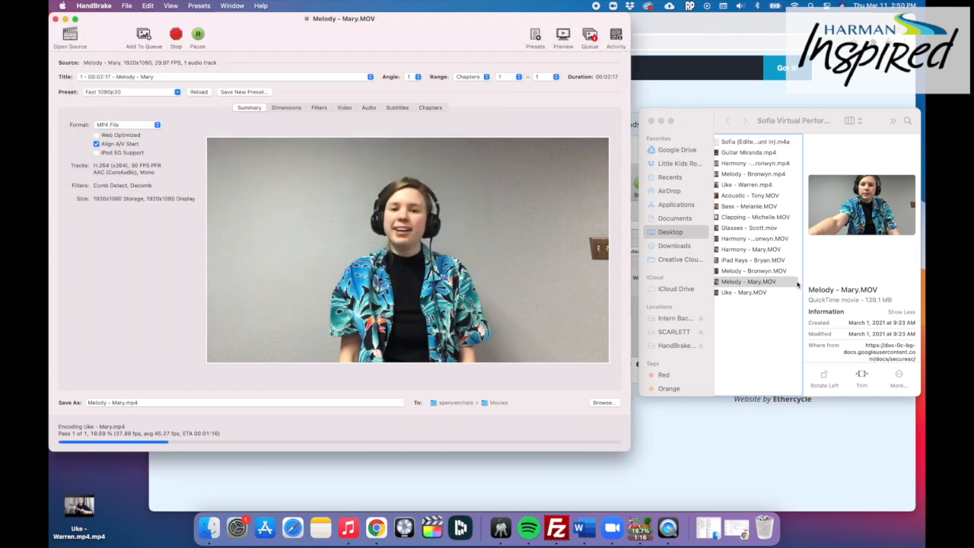
Continue up the list of recordings and load the iPad Keys MOV as the HandBrake source
{"action": "left_click", "coordinate": [733, 282]}
{"action": "left_click", "coordinate": [750, 271]}
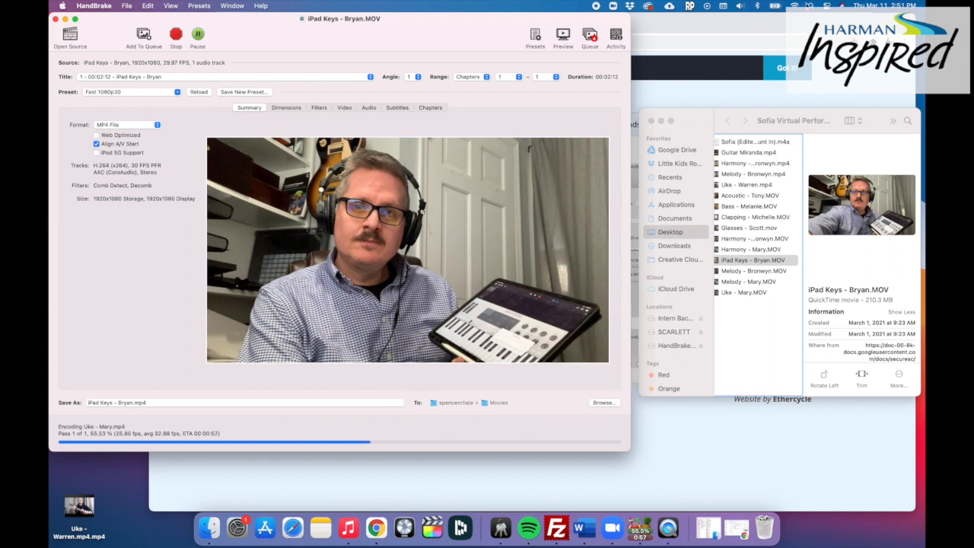
Search the computer for "movies", open the Movies folder, and examine the size of the converted ukulele MP4 there
{"action": "key", "text": "super+space"}
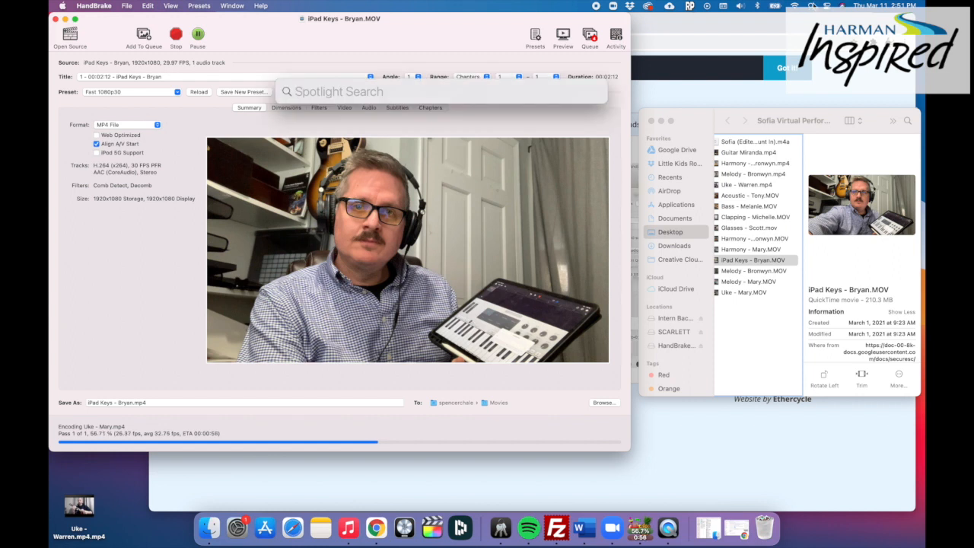
{"action": "type", "text": "movies"}
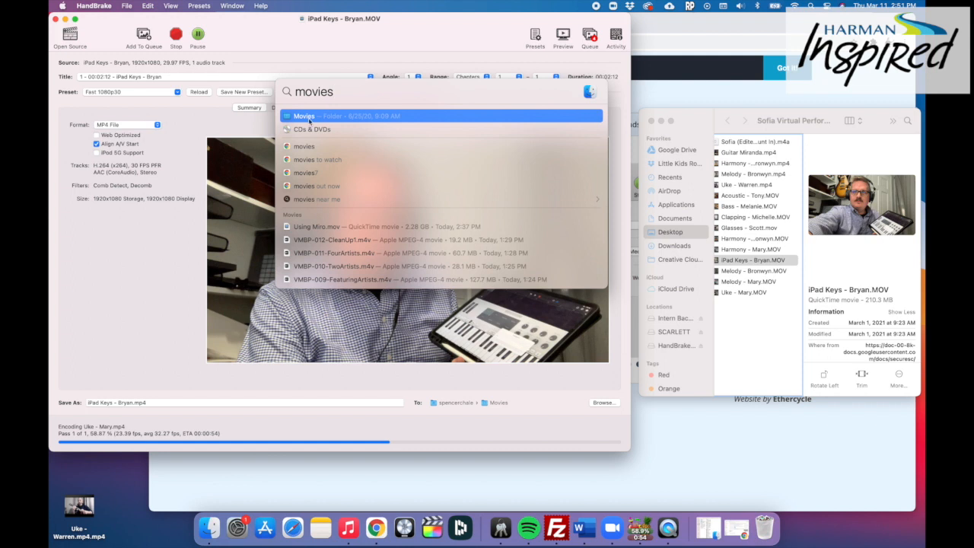
{"action": "left_click", "coordinate": [308, 118]}
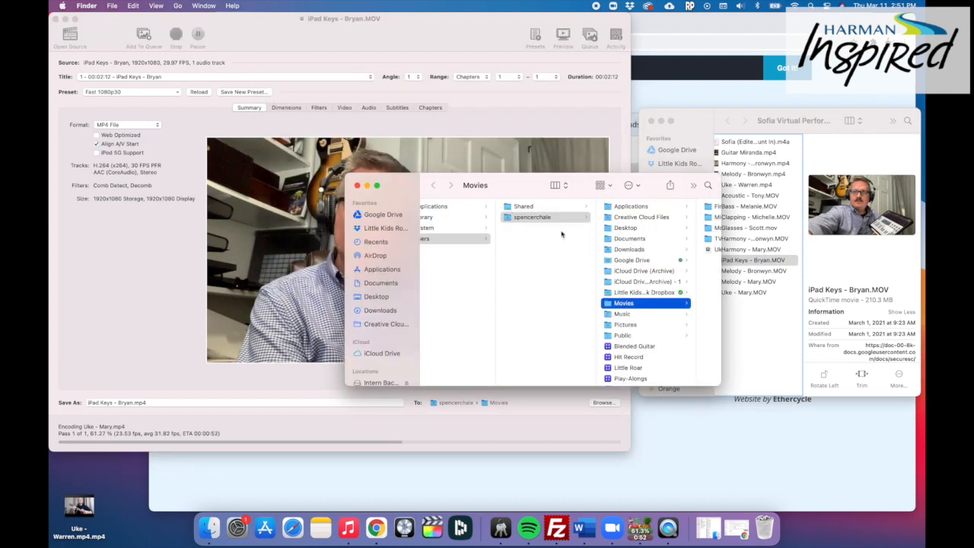
{"action": "left_click", "coordinate": [655, 249]}
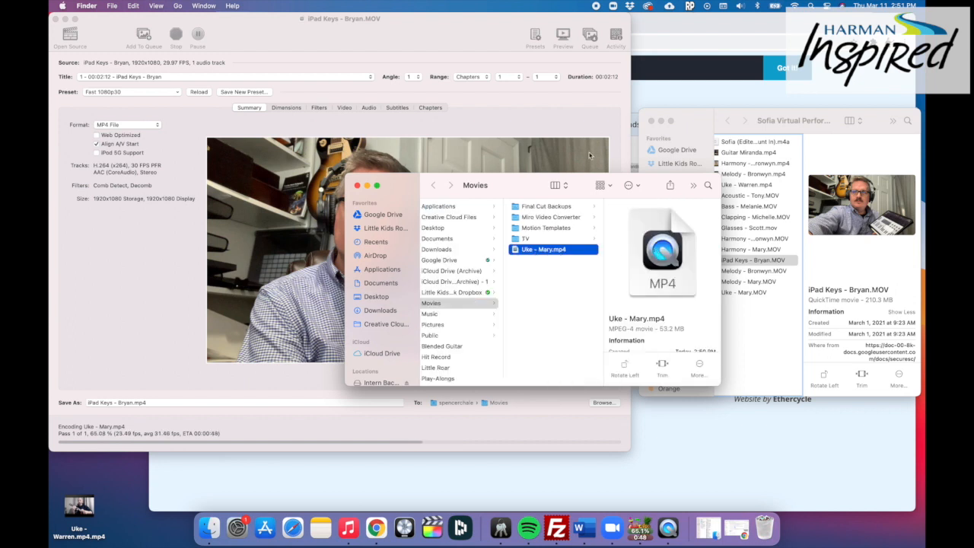
{"action": "left_click_drag", "start_coordinate": [585, 182], "coordinate": [481, 184]}
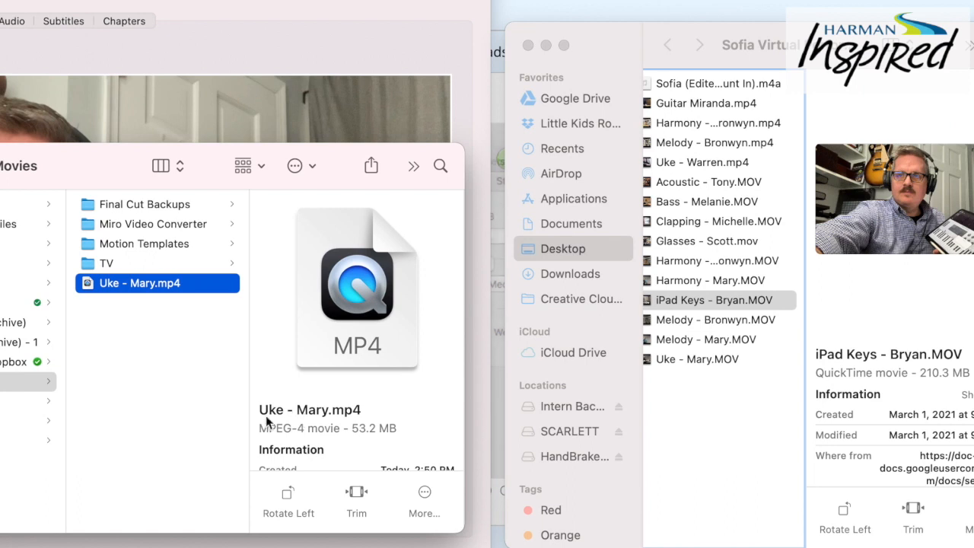
Compare the file size of the converted ukulele MP4 with that of the original ukulele MOV in the recordings folder
{"action": "left_click_drag", "start_coordinate": [352, 429], "coordinate": [403, 429]}
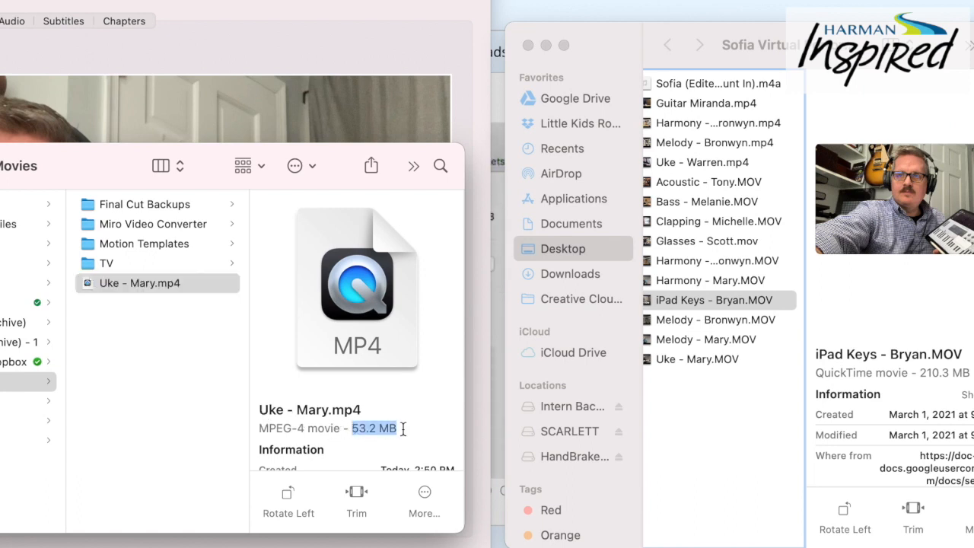
{"action": "left_click", "coordinate": [691, 360]}
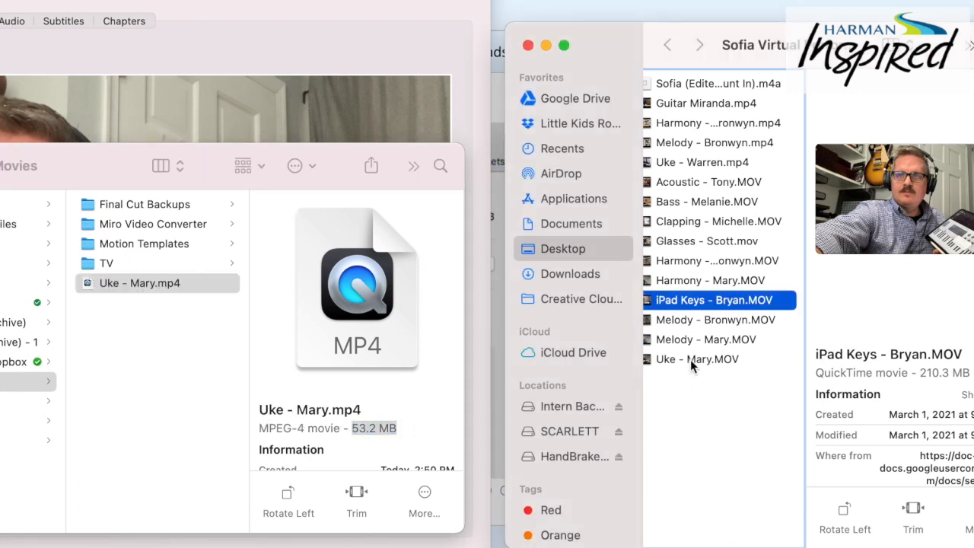
{"action": "left_click", "coordinate": [689, 360]}
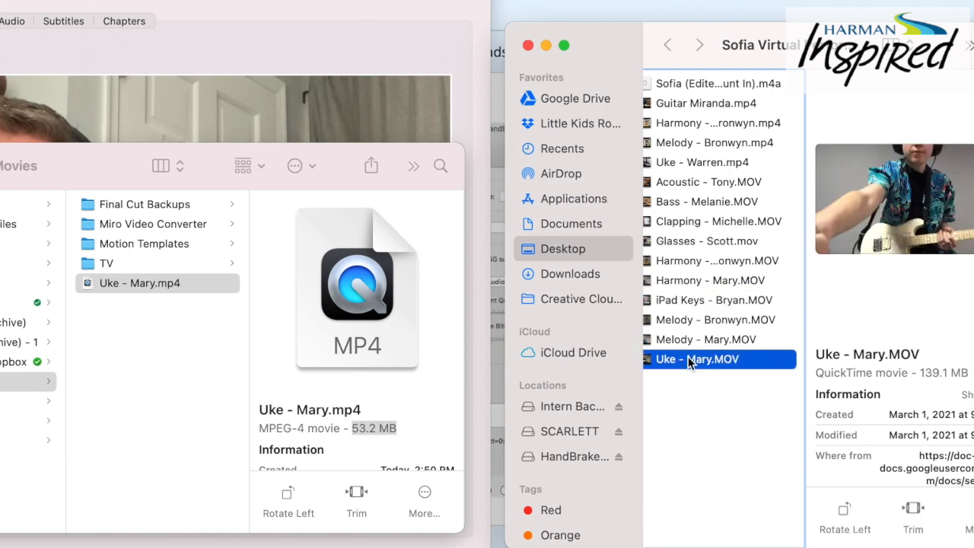
{"action": "left_click_drag", "start_coordinate": [921, 372], "coordinate": [970, 373]}
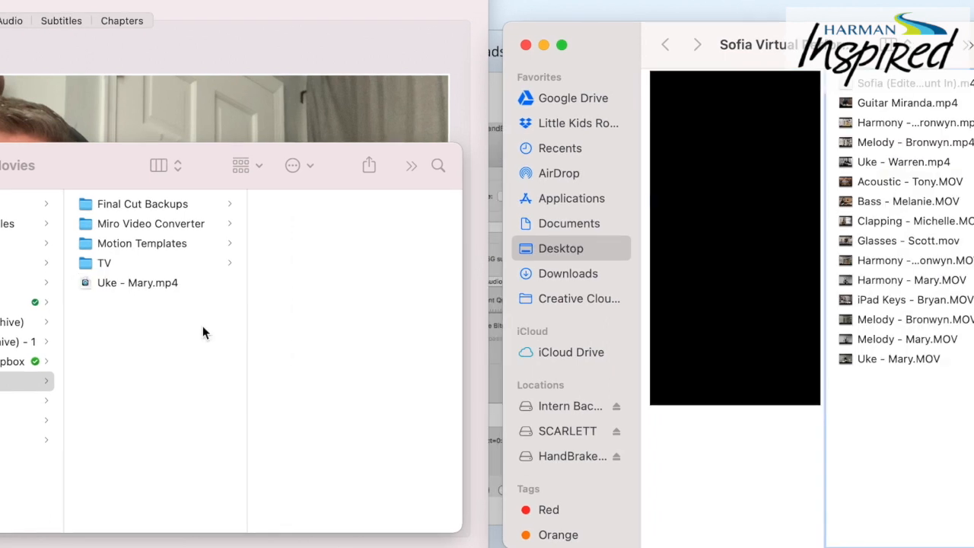
Create a new folder named Resized inside the Sofia virtual performance recordings folder
{"action": "left_click", "coordinate": [202, 326]}
{"action": "left_click_drag", "start_coordinate": [629, 57], "coordinate": [474, 57]}
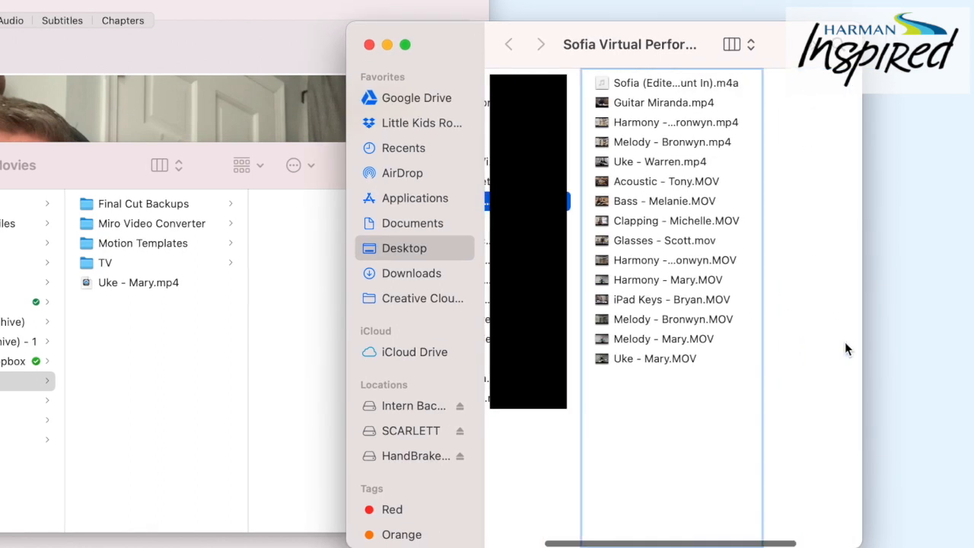
{"action": "right_click", "coordinate": [762, 441]}
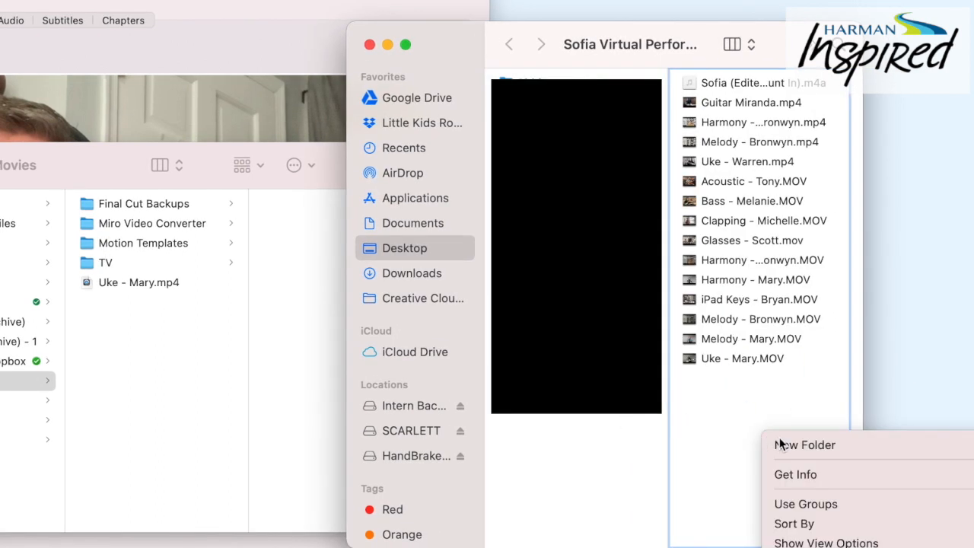
{"action": "left_click", "coordinate": [792, 446]}
{"action": "type", "text": "Resized"}
{"action": "key", "text": "Return"}
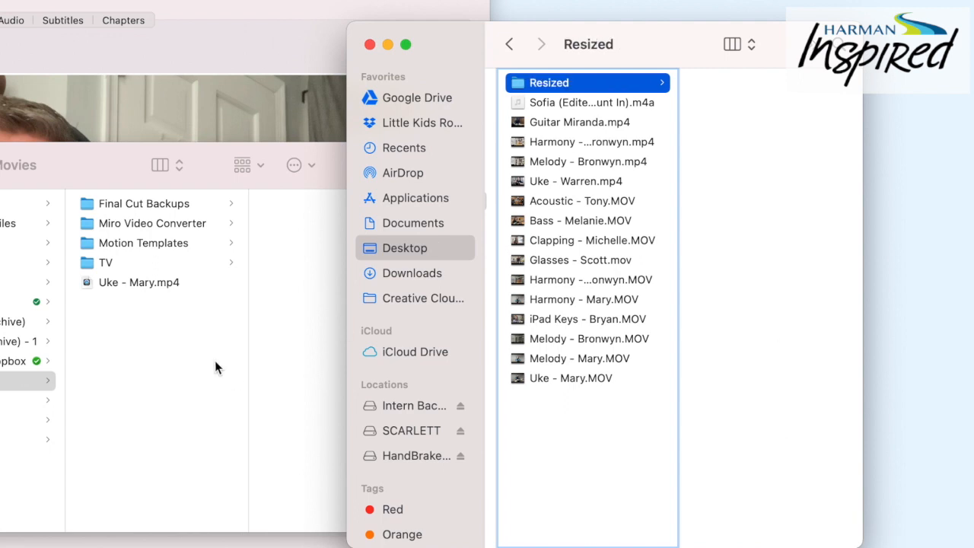
Move the converted ukulele MP4 from the Movies folder into the Resized folder and check it there
{"action": "left_click", "coordinate": [115, 282]}
{"action": "left_click", "coordinate": [107, 284]}
{"action": "left_click_drag", "start_coordinate": [105, 284], "coordinate": [553, 85]}
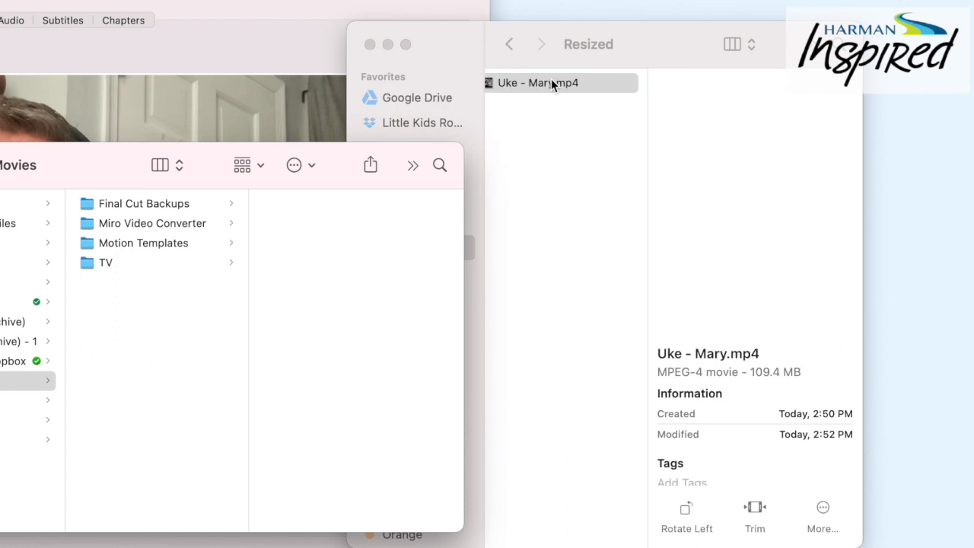
{"action": "left_click", "coordinate": [551, 84]}
{"action": "left_click", "coordinate": [642, 326]}
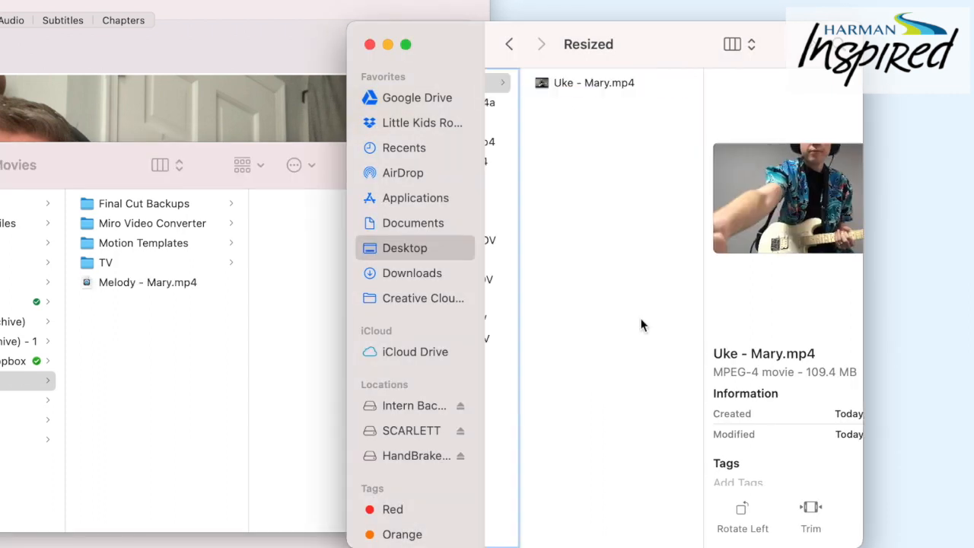